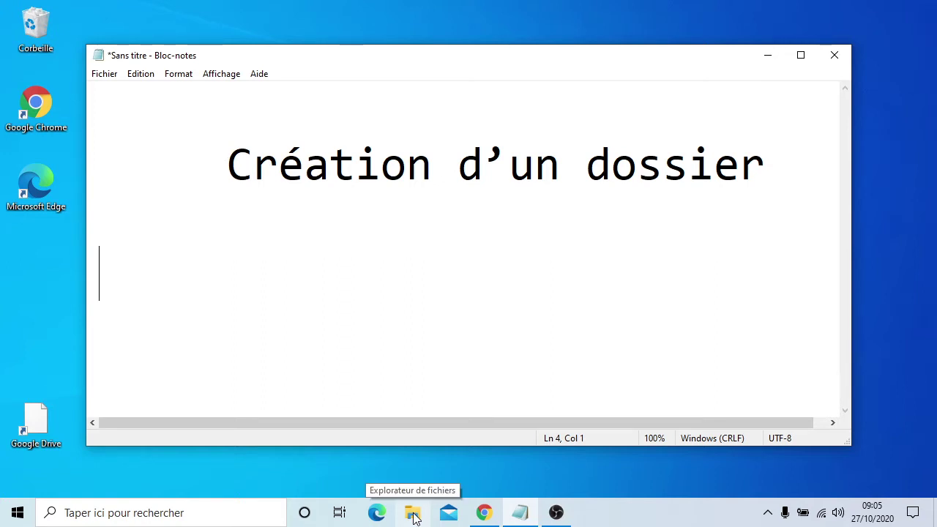
Step: Switch to File Explorer and open the Documents folder, expanding its subfolders in the folder tree
{"action": "left_click", "coordinate": [414, 516]}
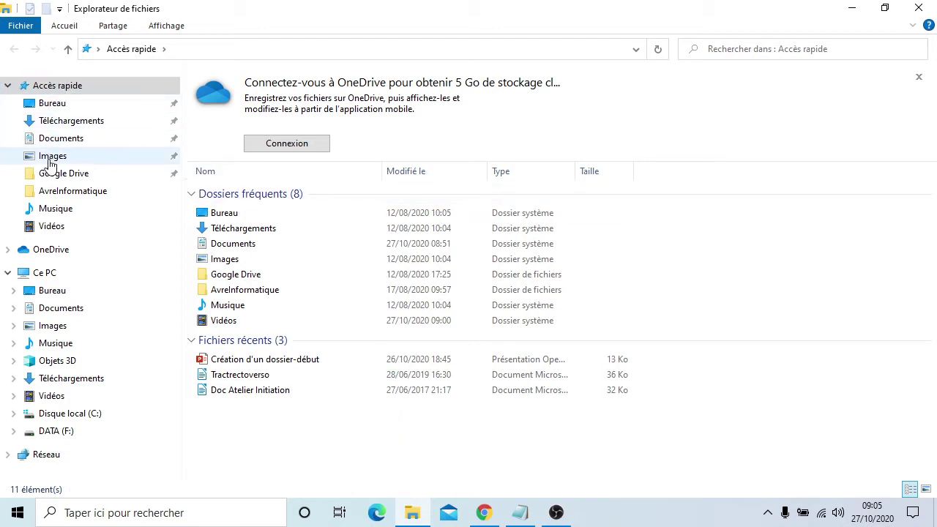
{"action": "left_click", "coordinate": [8, 86]}
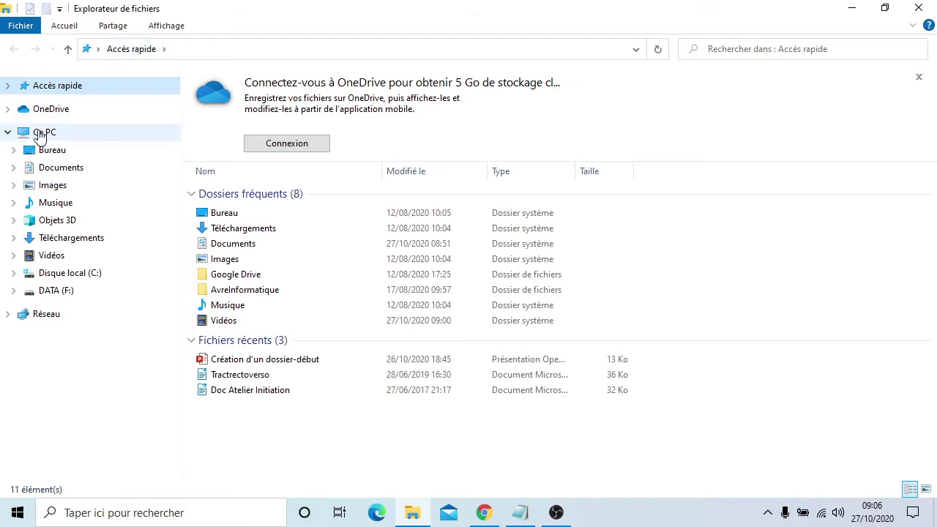
{"action": "left_click", "coordinate": [65, 174]}
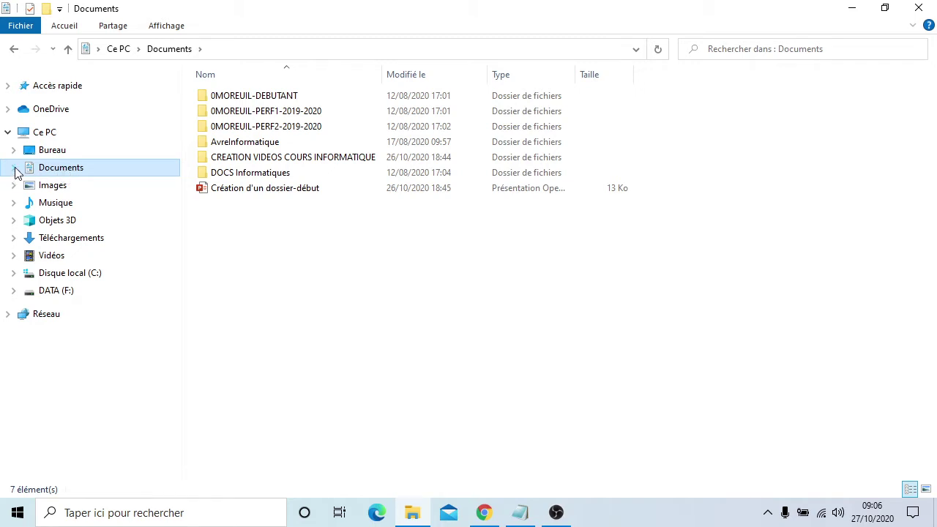
{"action": "left_click", "coordinate": [14, 169]}
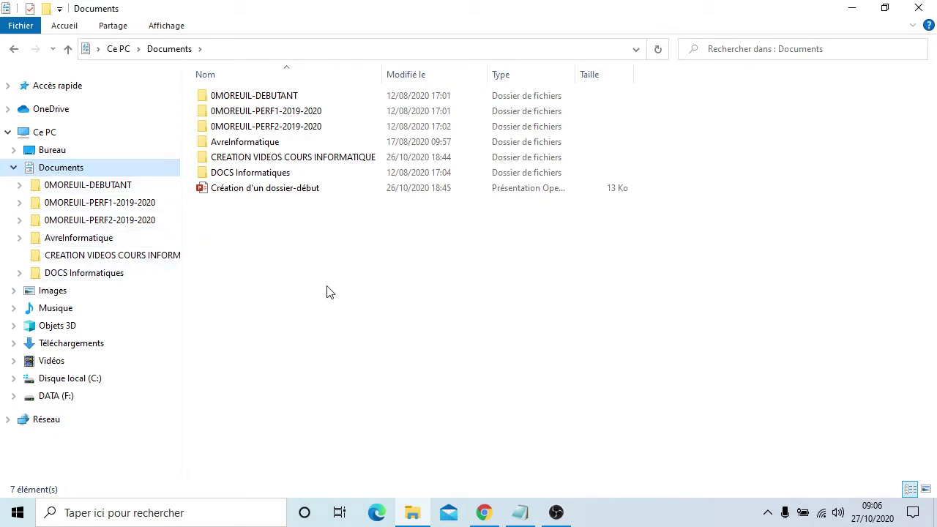
{"action": "left_click", "coordinate": [437, 294]}
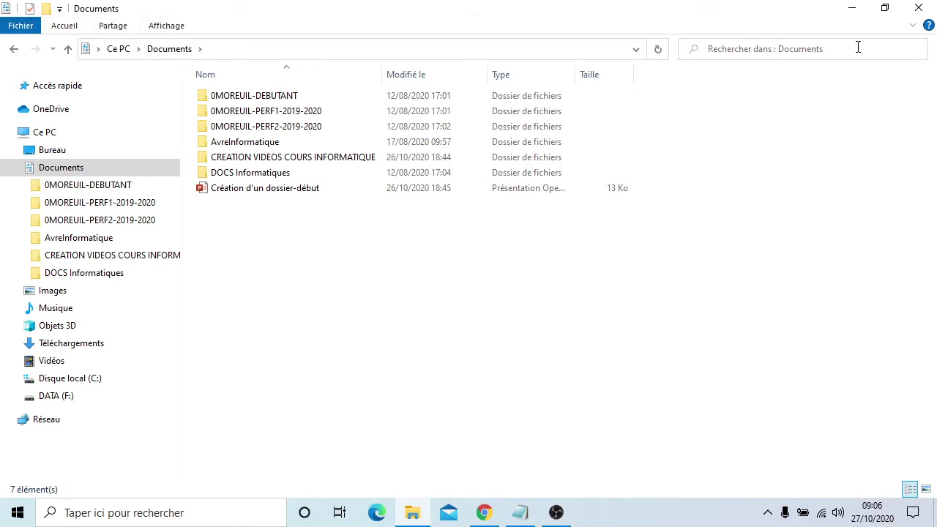
Step: Expand the ribbon and create a new folder named Xarchives in Documents
{"action": "left_click", "coordinate": [914, 30]}
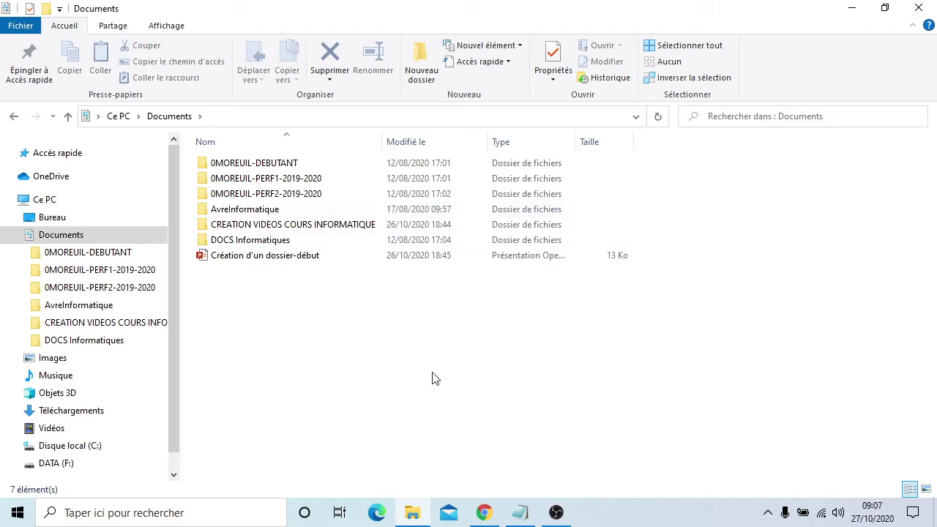
{"action": "right_click", "coordinate": [381, 327]}
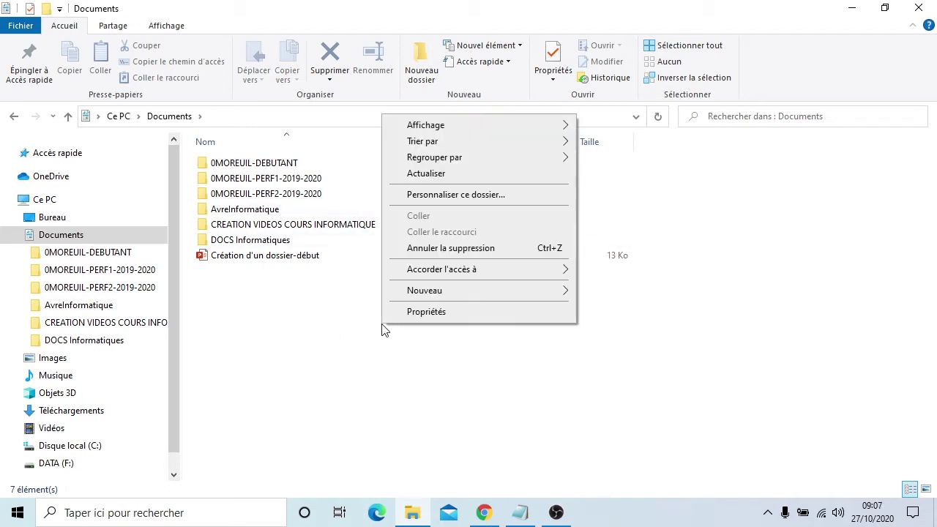
{"action": "mouse_move", "coordinate": [424, 291]}
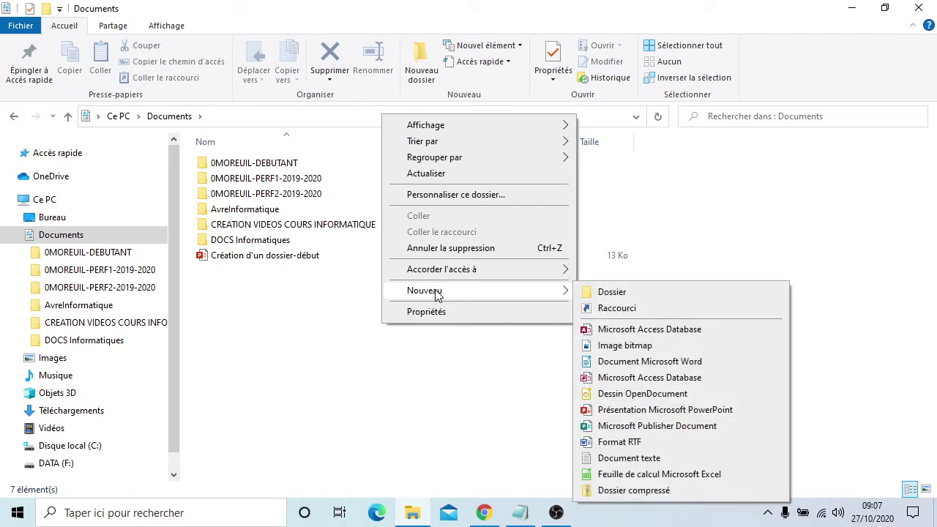
{"action": "left_click", "coordinate": [623, 295]}
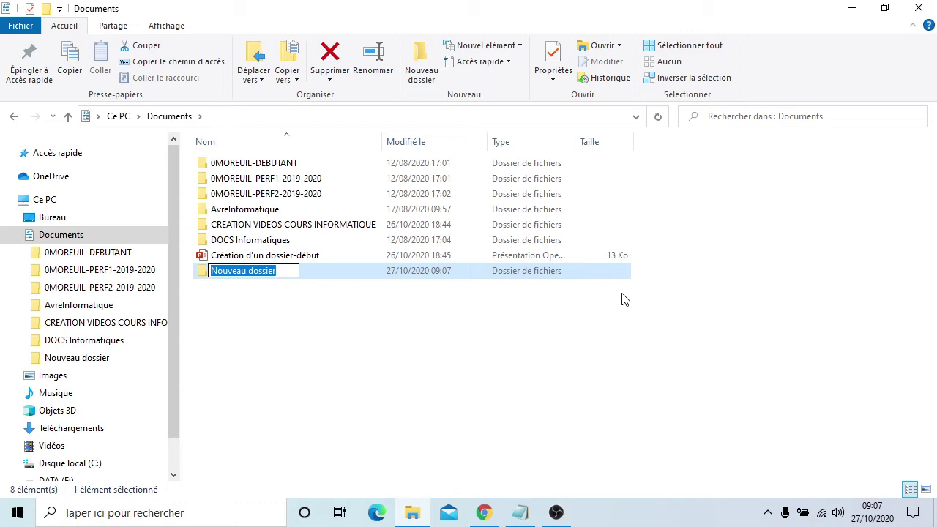
{"action": "type", "text": "X"}
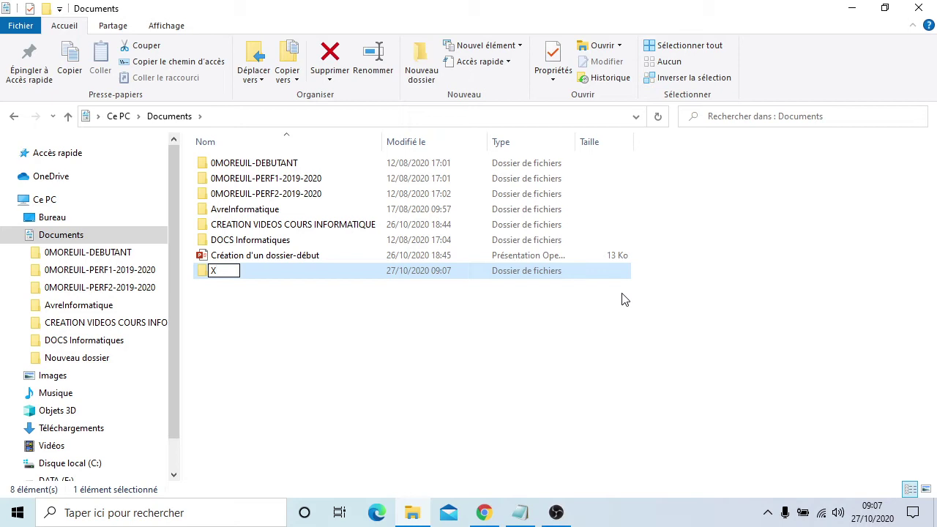
{"action": "type", "text": "archives"}
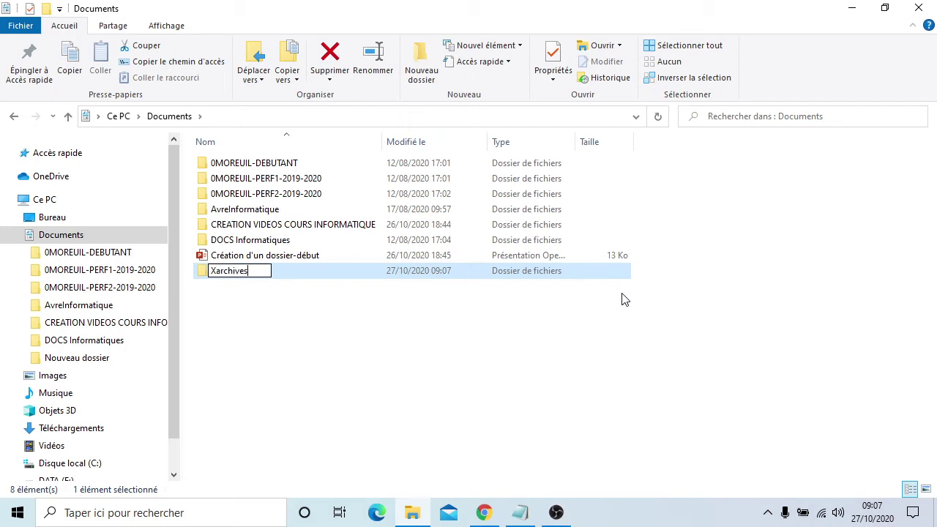
{"action": "key", "text": "Return"}
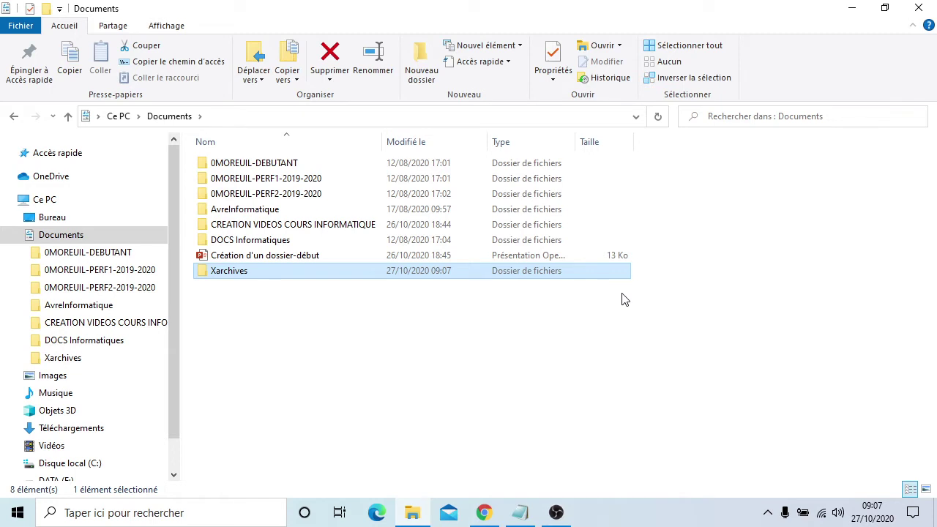
Step: Move the folders 0MOREUIL-DEBUTANT, 0MOREUIL-PERF1-2019-2020 and 0MOREUIL-PERF2-2019-2020 into Xarchives and open it to check its contents
{"action": "left_click", "coordinate": [243, 168]}
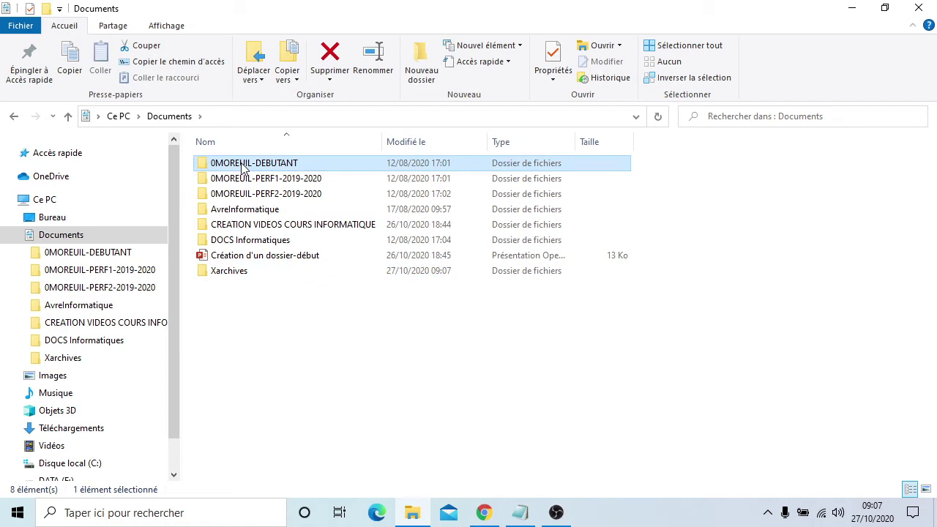
{"action": "left_click_drag", "start_coordinate": [243, 167], "coordinate": [245, 273]}
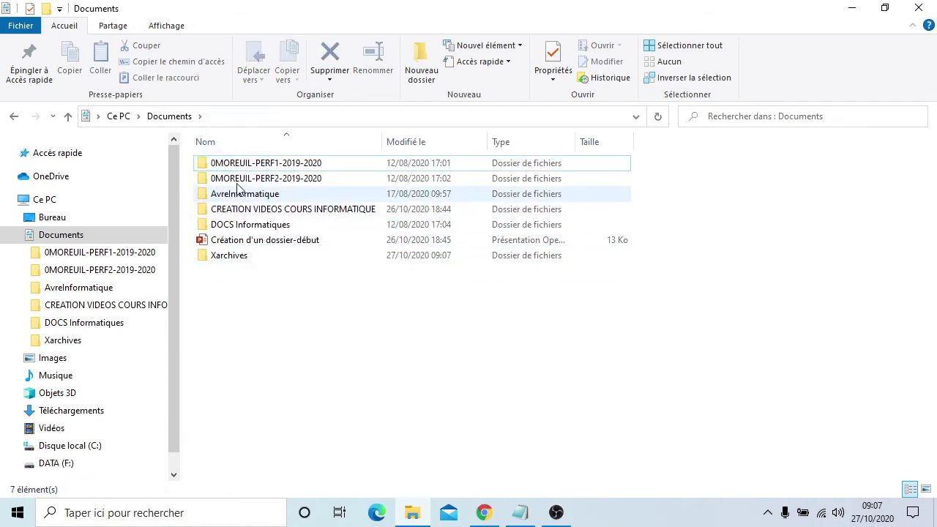
{"action": "left_click_drag", "start_coordinate": [231, 165], "coordinate": [236, 249]}
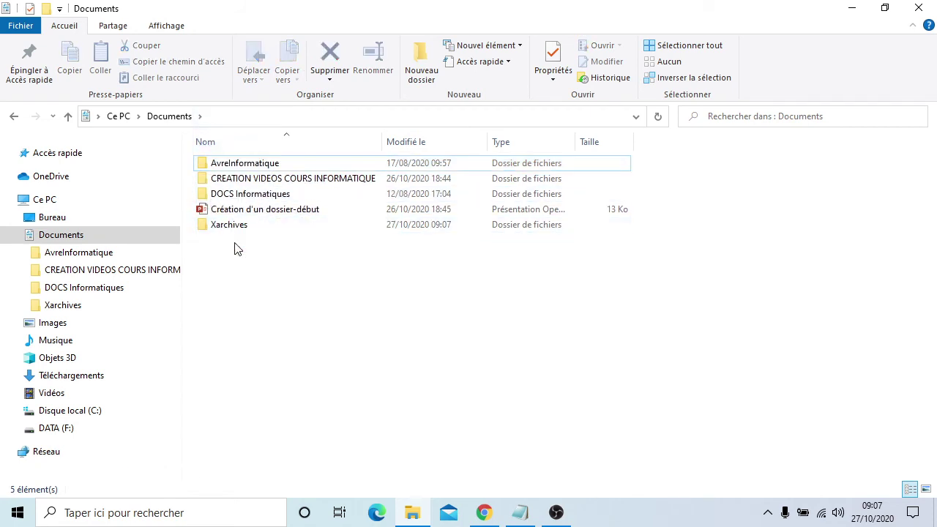
{"action": "left_click", "coordinate": [54, 308]}
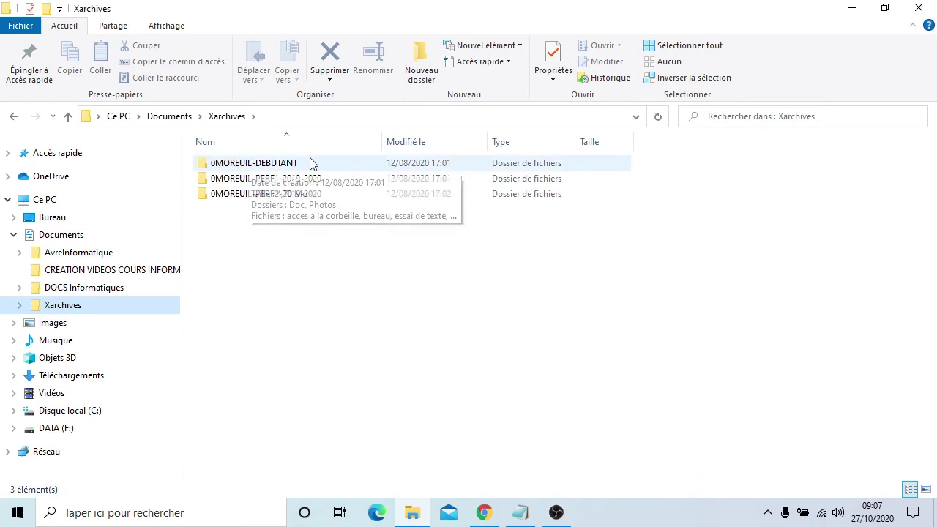
Step: Return to the Documents folder and create a new folder named 0-PERF1 there
{"action": "left_click", "coordinate": [65, 236]}
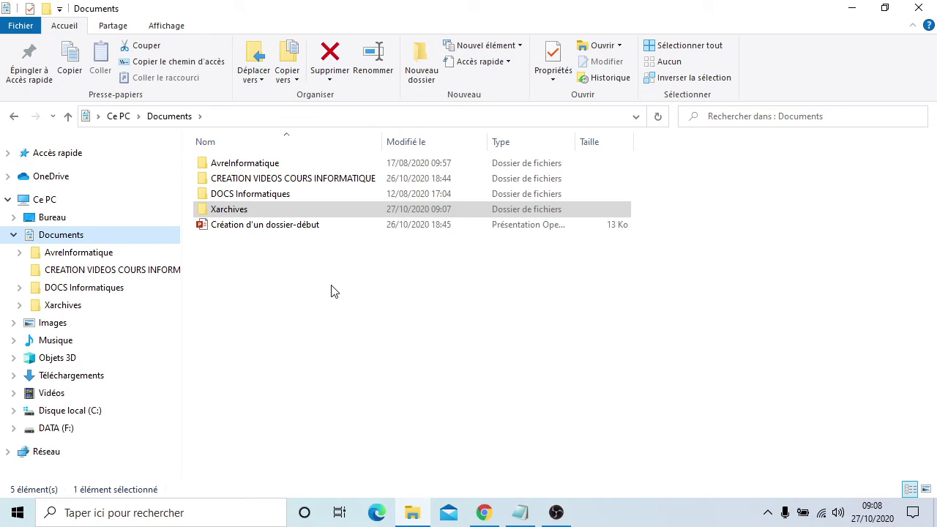
{"action": "right_click", "coordinate": [251, 293]}
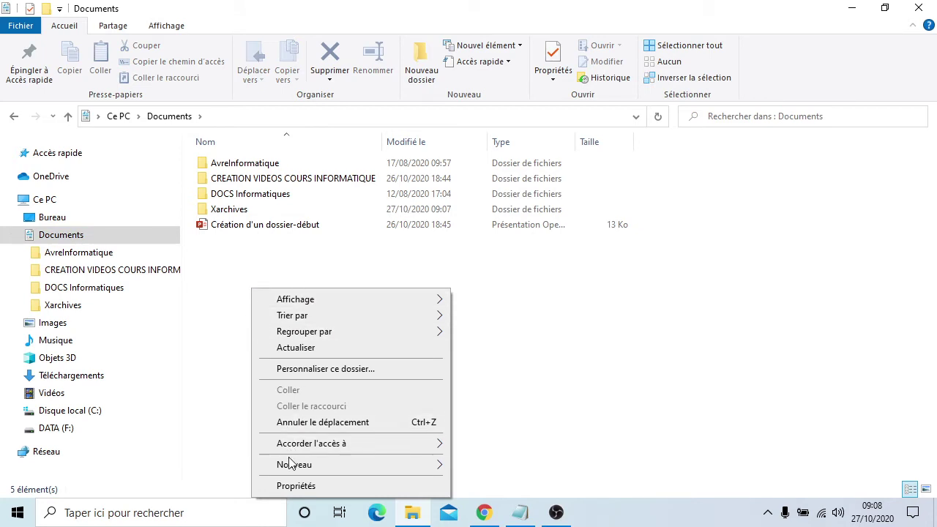
{"action": "mouse_move", "coordinate": [295, 469]}
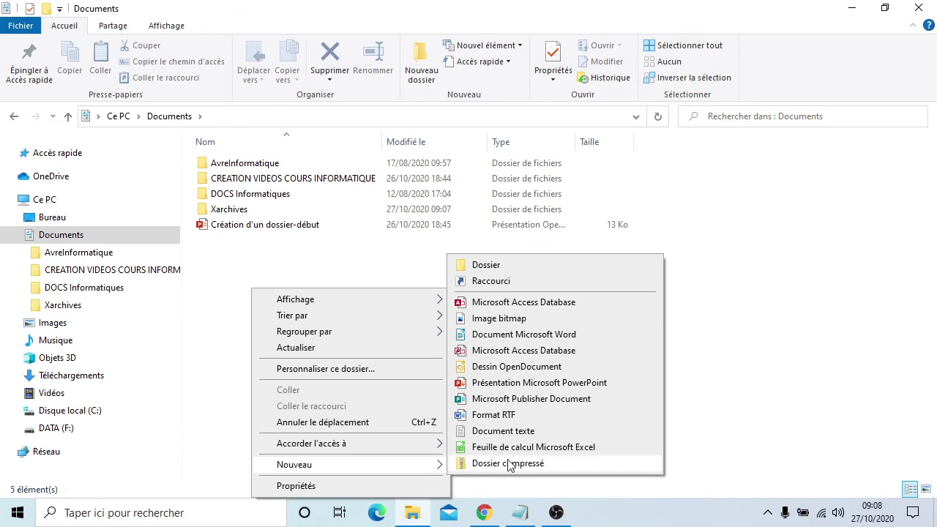
{"action": "left_click", "coordinate": [493, 266]}
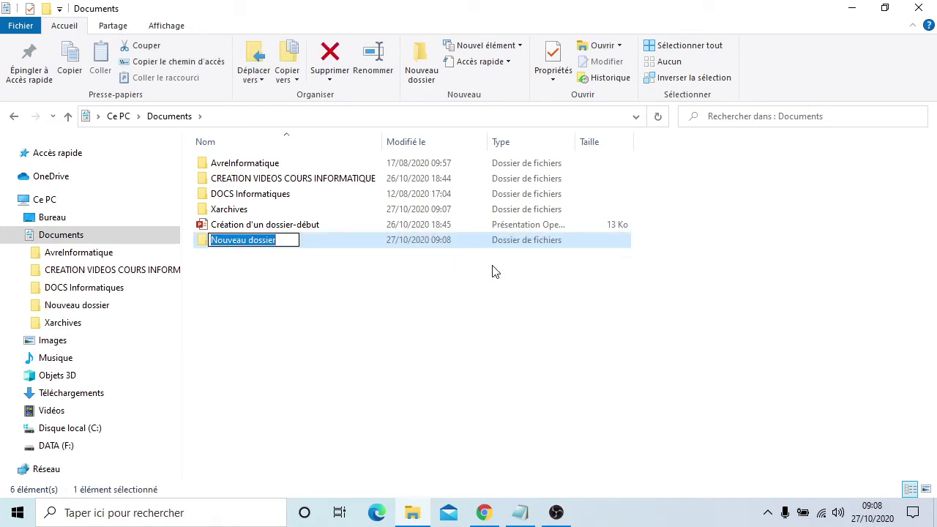
{"action": "type", "text": "0-"}
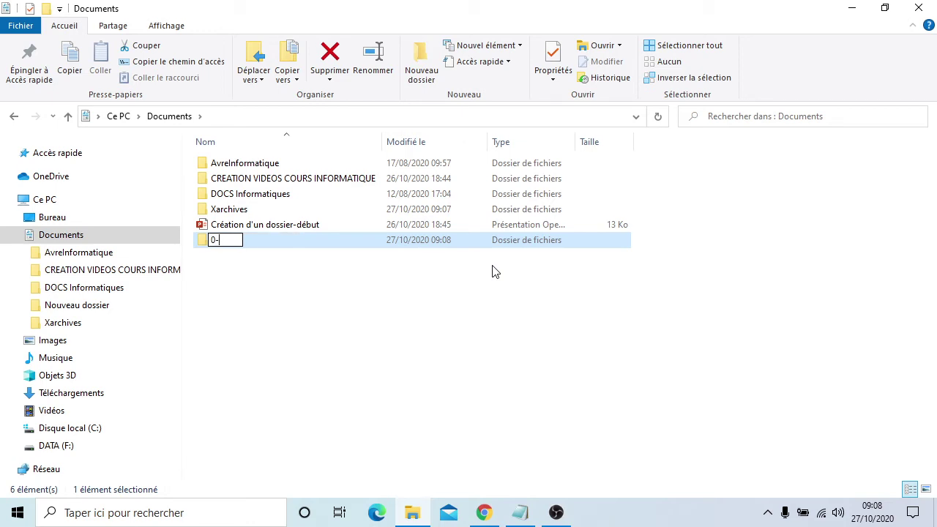
{"action": "type", "text": "PERF1"}
{"action": "key", "text": "Return"}
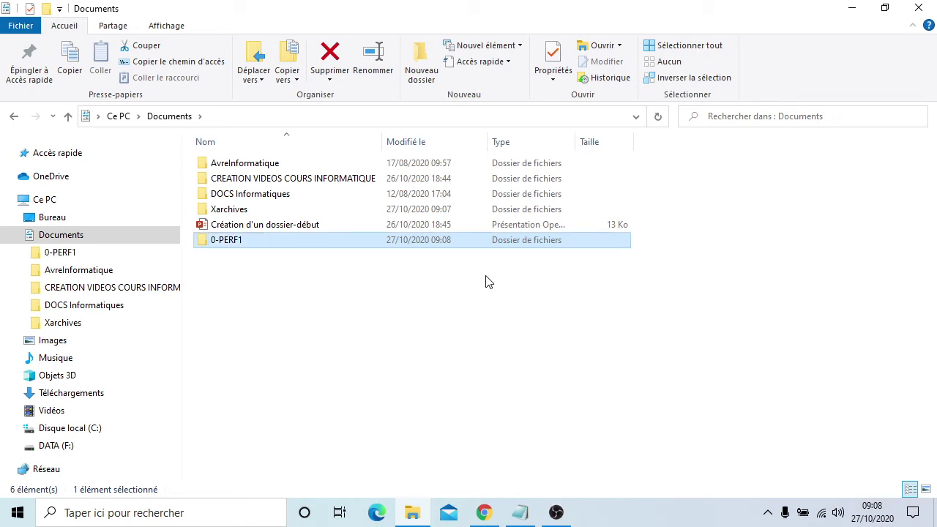
Step: Create a subfolder named DOCS inside the 0-PERF1 folder and open it
{"action": "left_click", "coordinate": [59, 256]}
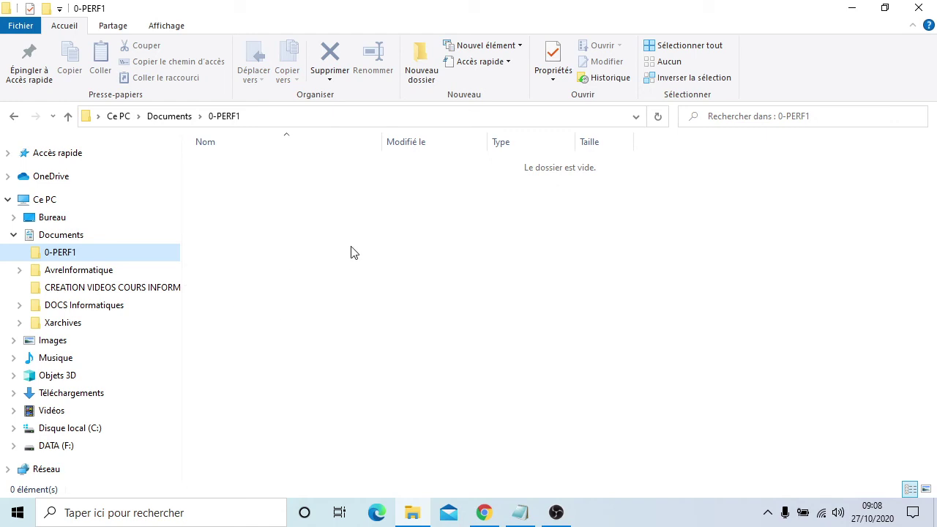
{"action": "right_click", "coordinate": [393, 262]}
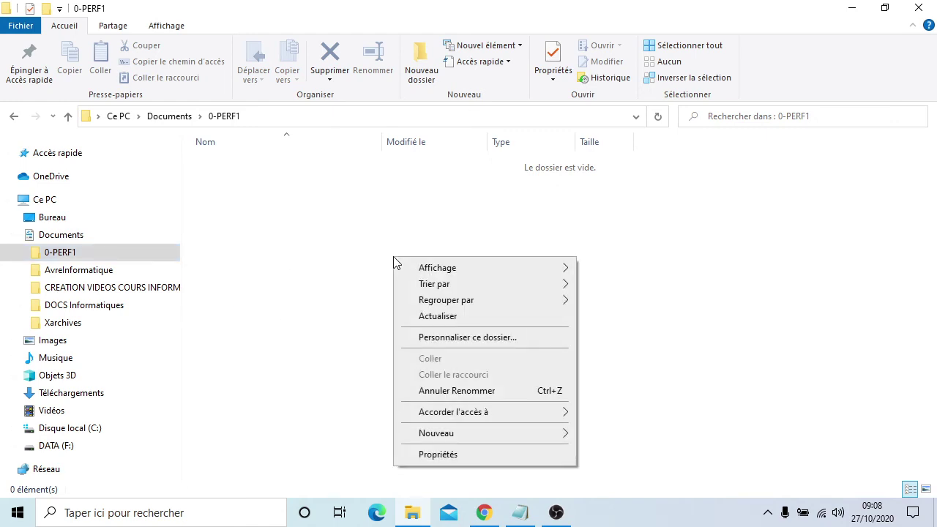
{"action": "mouse_move", "coordinate": [443, 437]}
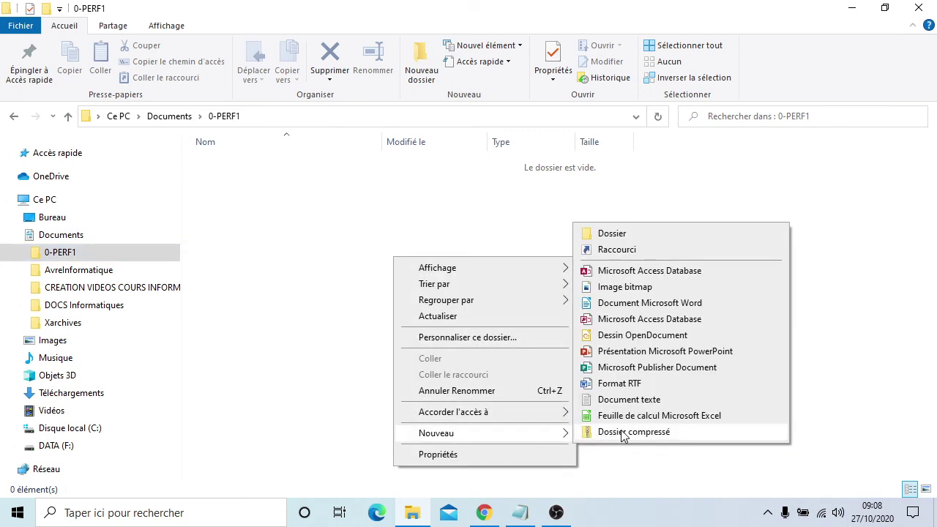
{"action": "left_click", "coordinate": [620, 237]}
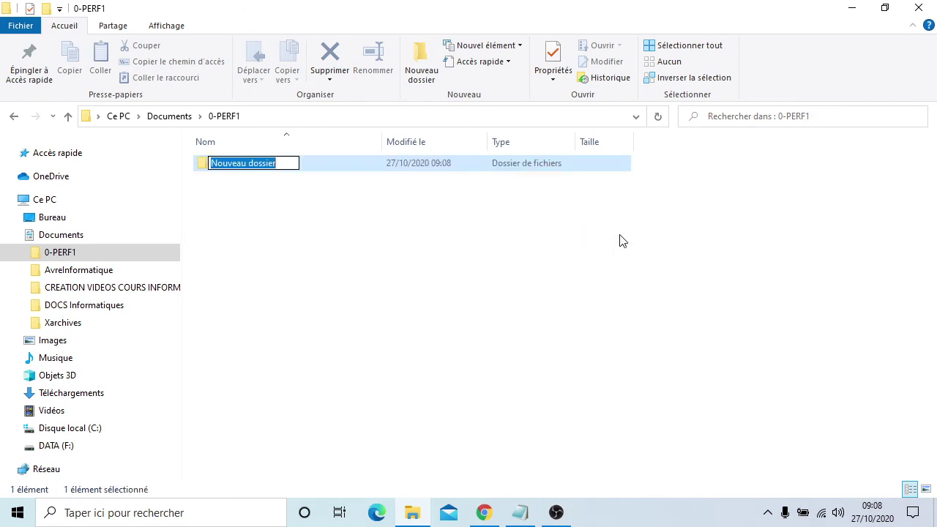
{"action": "type", "text": "D"}
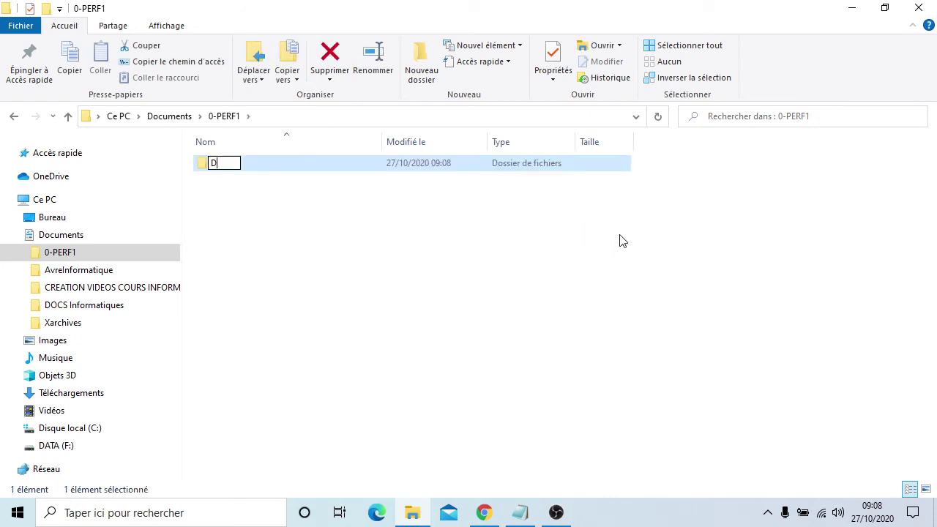
{"action": "type", "text": "OCS"}
{"action": "key", "text": "Return"}
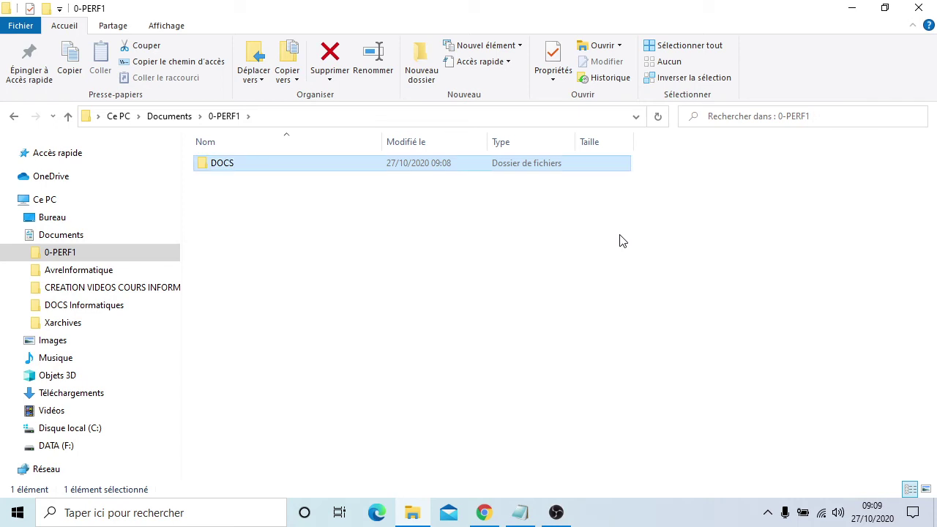
{"action": "double_click", "coordinate": [289, 169]}
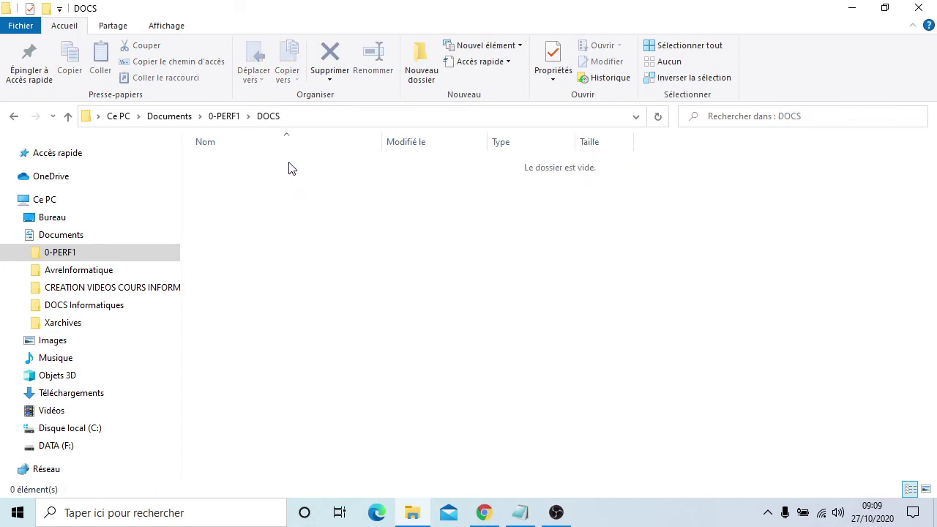
Step: Return to the 0-PERF1 folder and create a new subfolder named Calendrier beside DOCS
{"action": "left_click", "coordinate": [86, 254]}
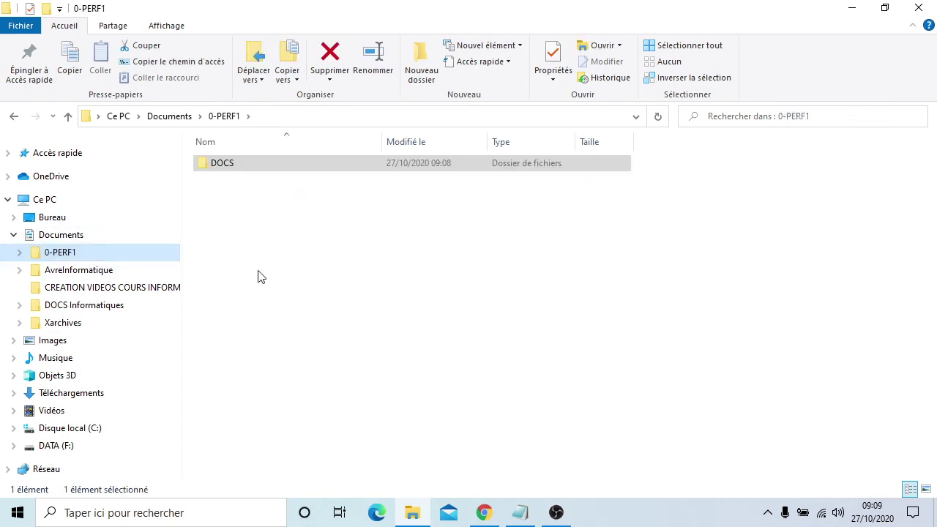
{"action": "right_click", "coordinate": [337, 235]}
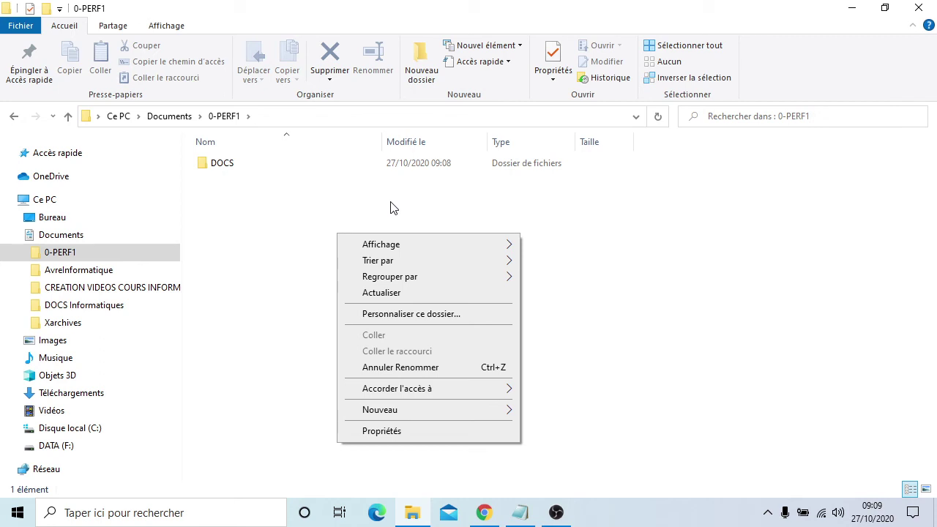
{"action": "mouse_move", "coordinate": [390, 413]}
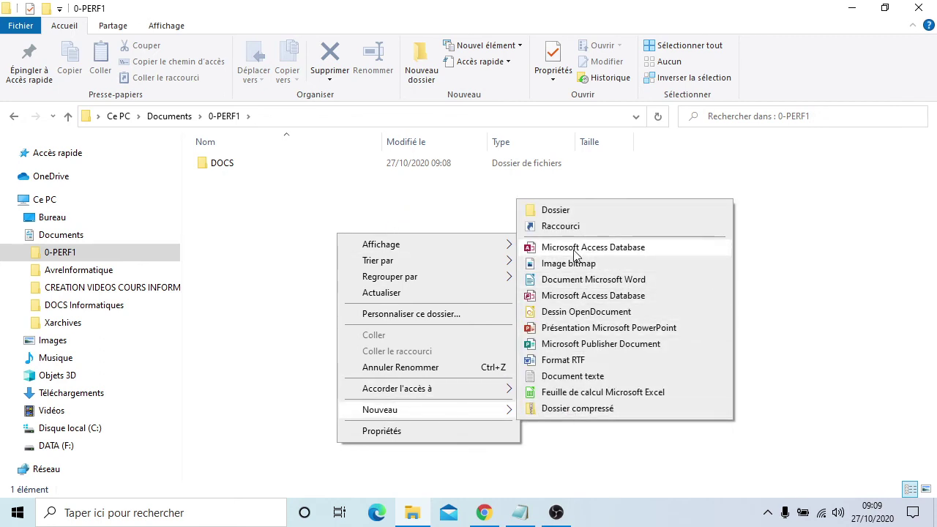
{"action": "left_click", "coordinate": [565, 213]}
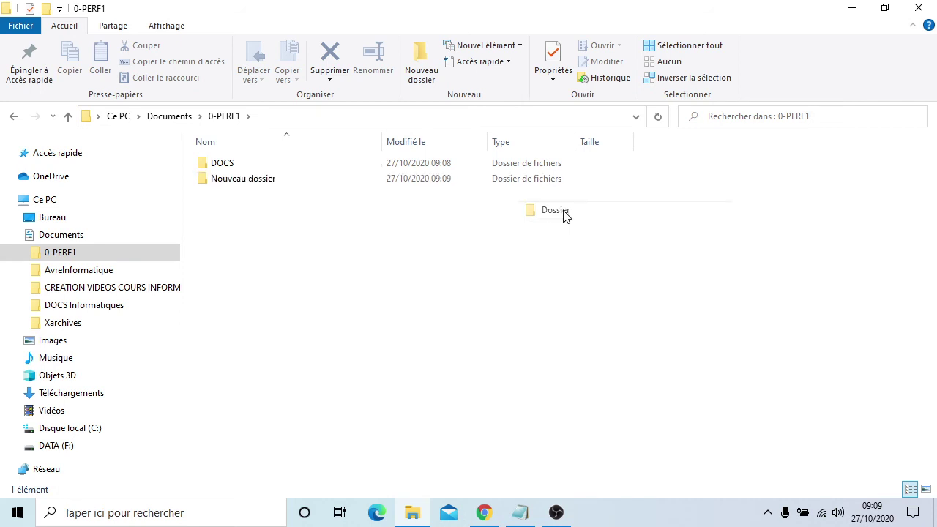
{"action": "type", "text": "C"}
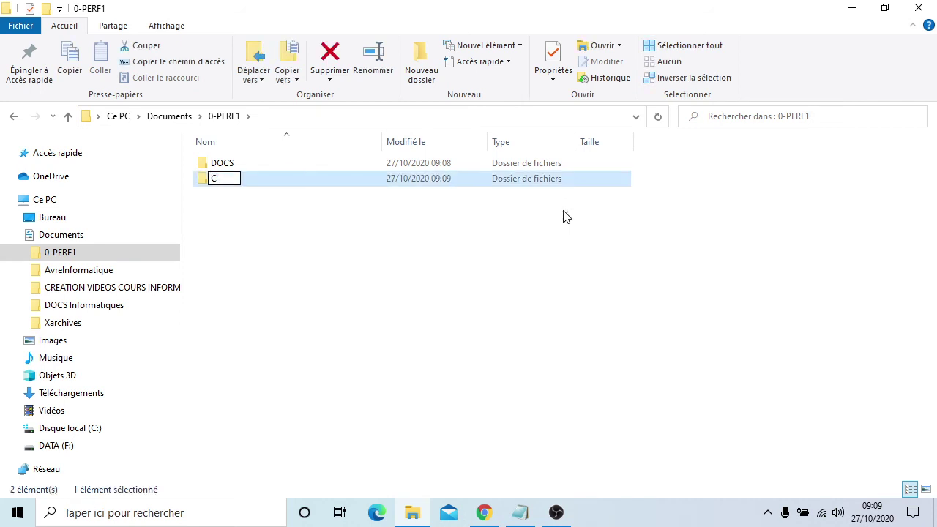
{"action": "type", "text": "alendrier"}
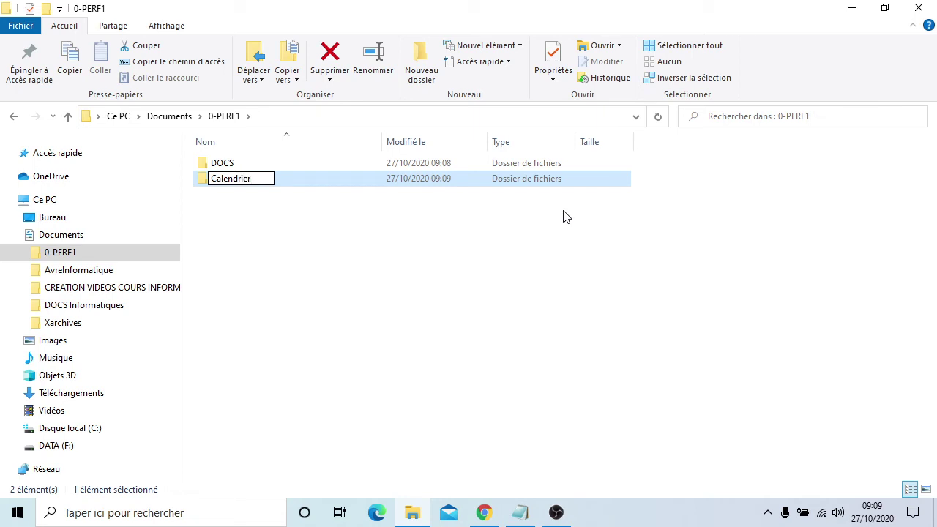
{"action": "key", "text": "Return"}
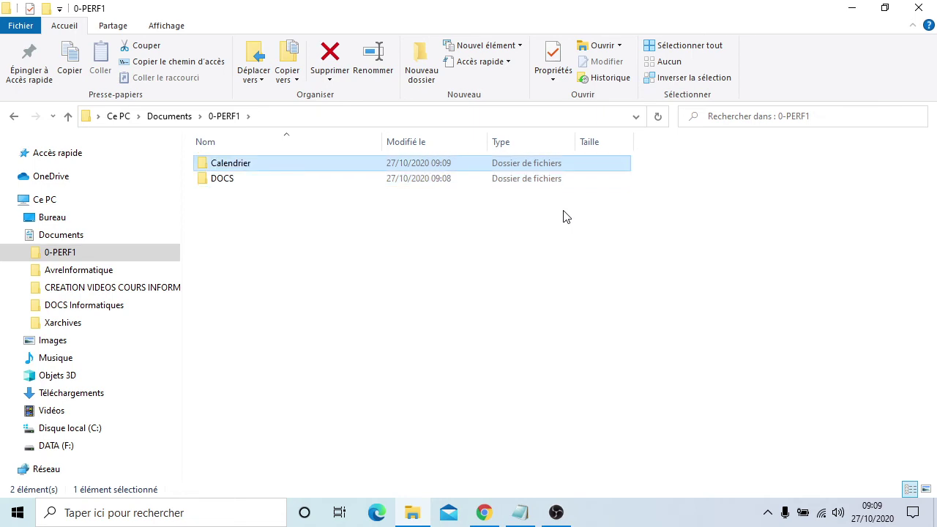
Step: Open the Calendrier folder and create a subfolder named Photos inside it
{"action": "double_click", "coordinate": [301, 170]}
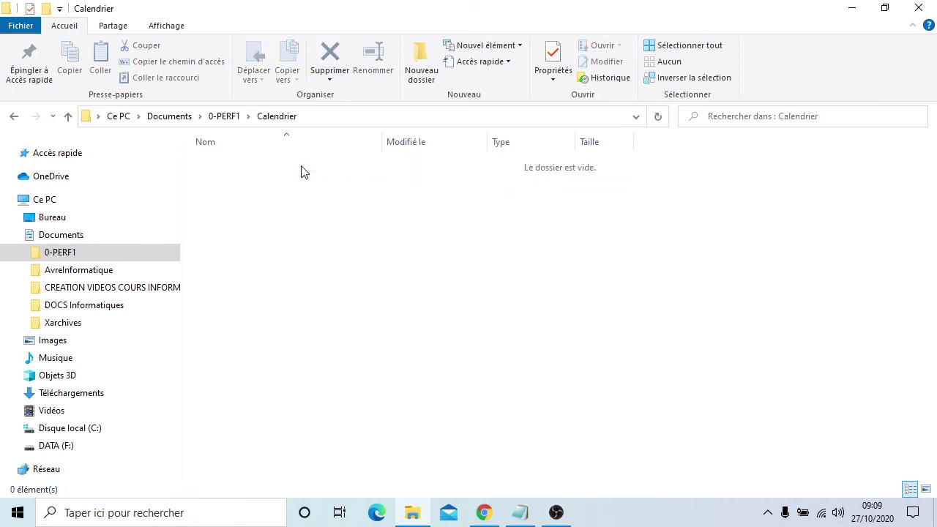
{"action": "right_click", "coordinate": [320, 241]}
{"action": "mouse_move", "coordinate": [352, 416]}
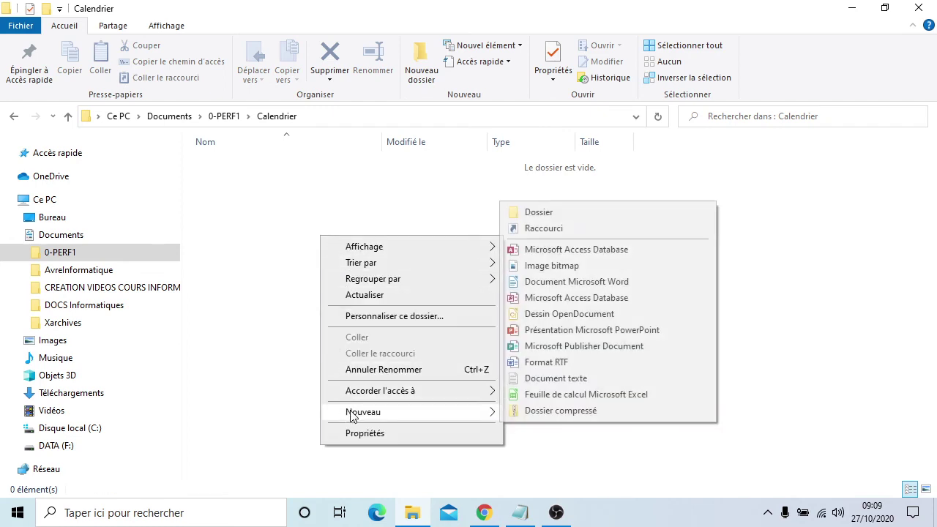
{"action": "left_click", "coordinate": [545, 212]}
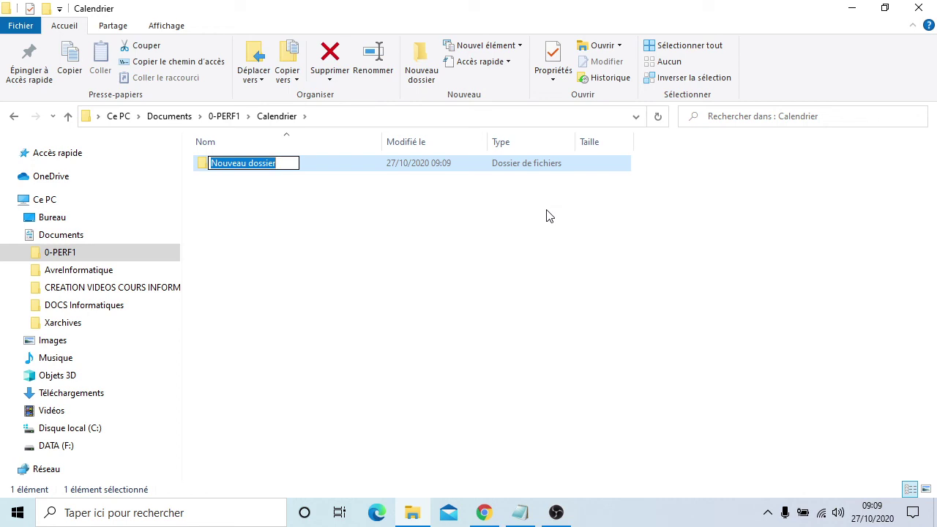
{"action": "type", "text": "Ph"}
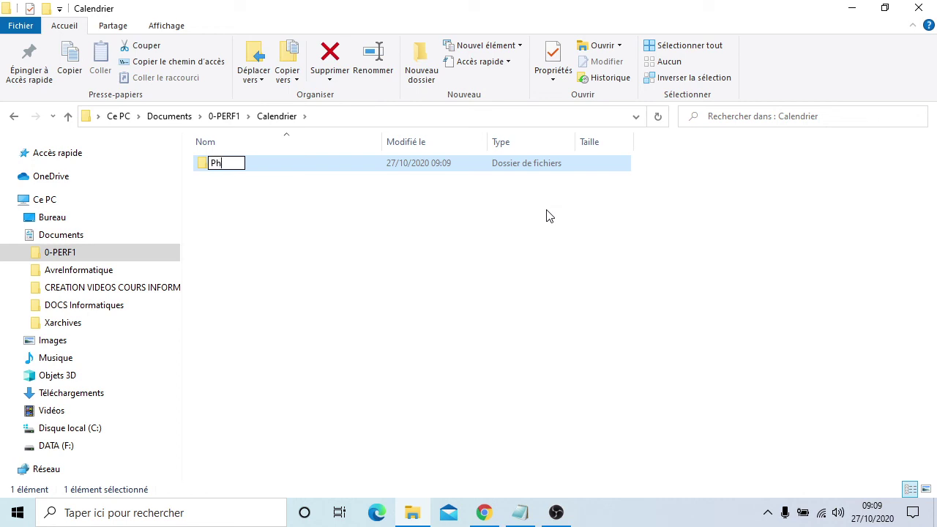
{"action": "type", "text": "otos"}
{"action": "key", "text": "Return"}
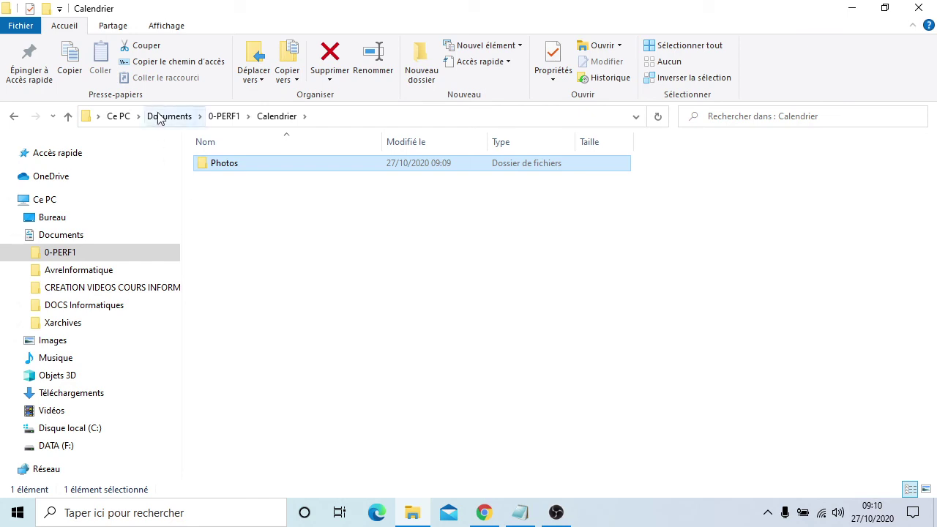
Step: Return to the 0-PERF1 folder and expand it and Calendrier in the folder tree to view the subfolder structure
{"action": "left_click", "coordinate": [59, 253]}
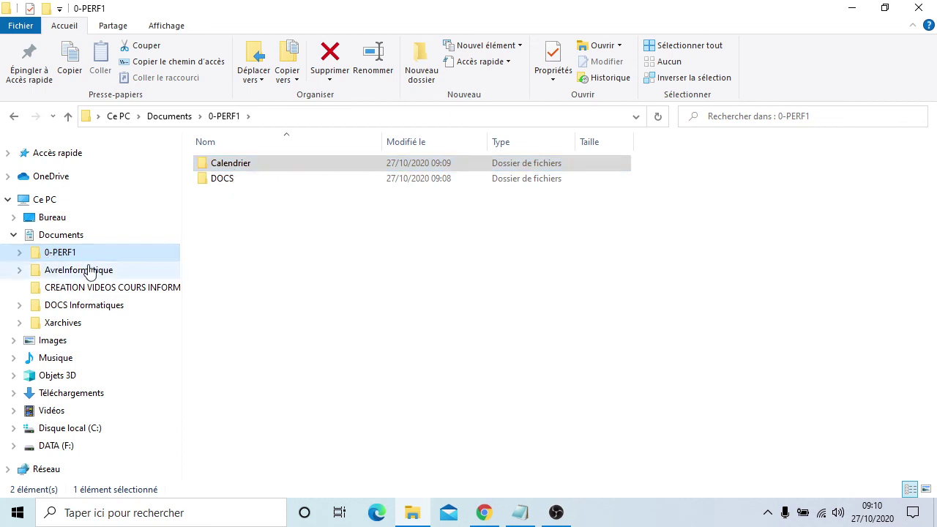
{"action": "left_click", "coordinate": [20, 255]}
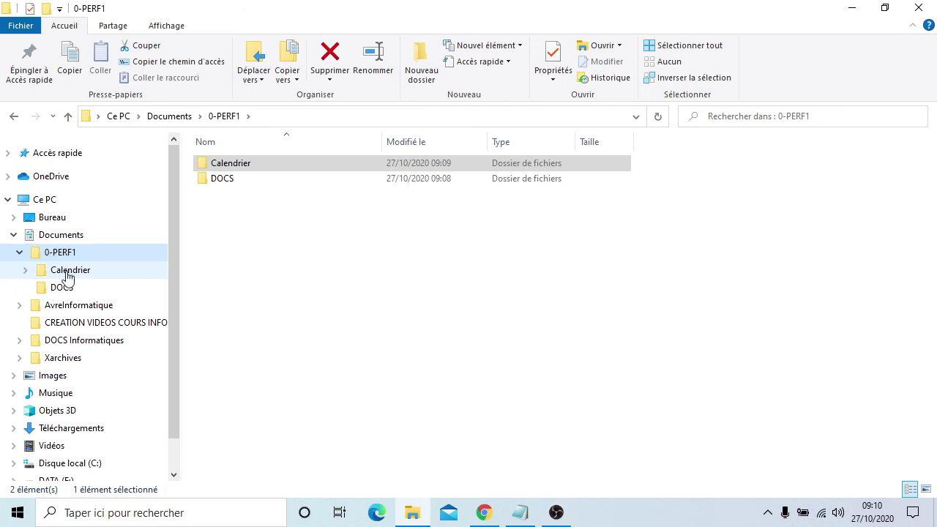
{"action": "left_click", "coordinate": [25, 271]}
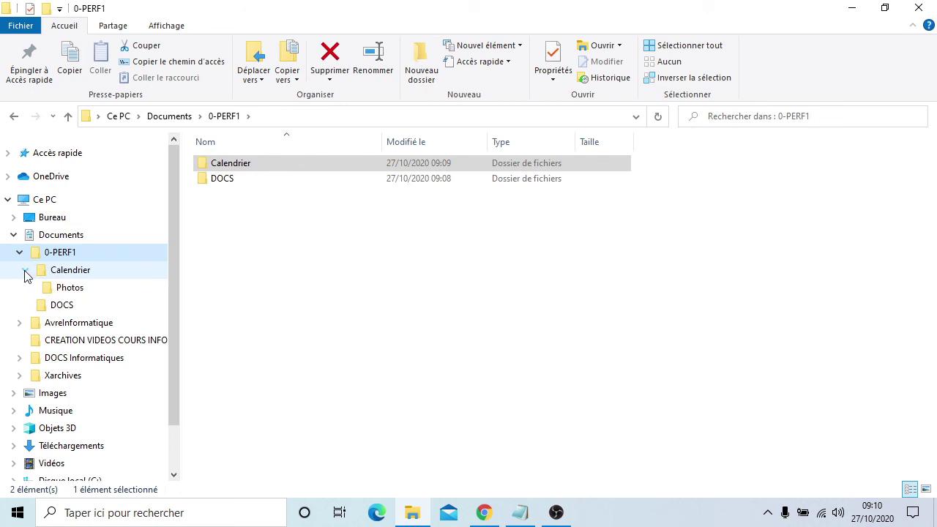